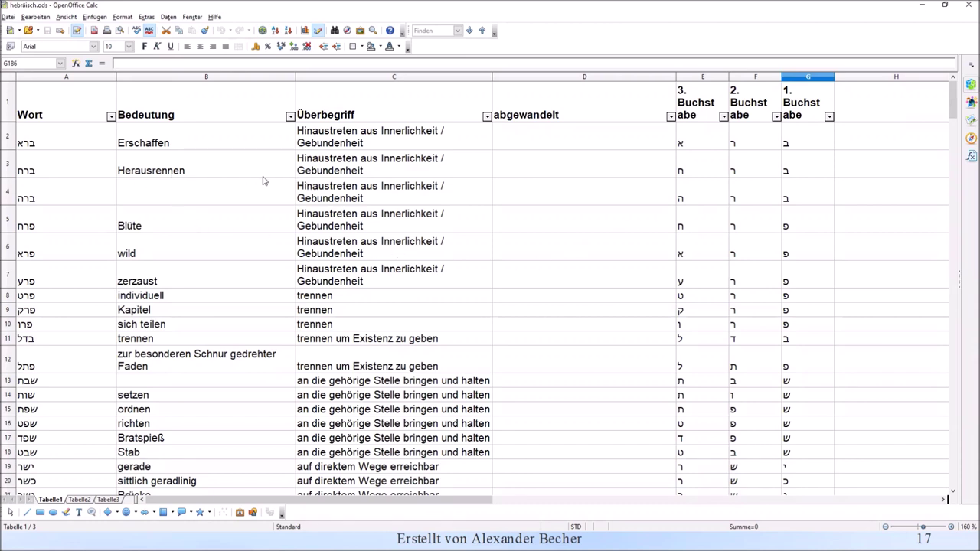
Look through the whole Hebrew word list, including the entries in the Bedeutung, Überbegriff and Wort columns
scroll(178, 245, down, 1)
scroll(177, 255, down, 13)
scroll(174, 267, down, 20)
scroll(94, 297, down, 16)
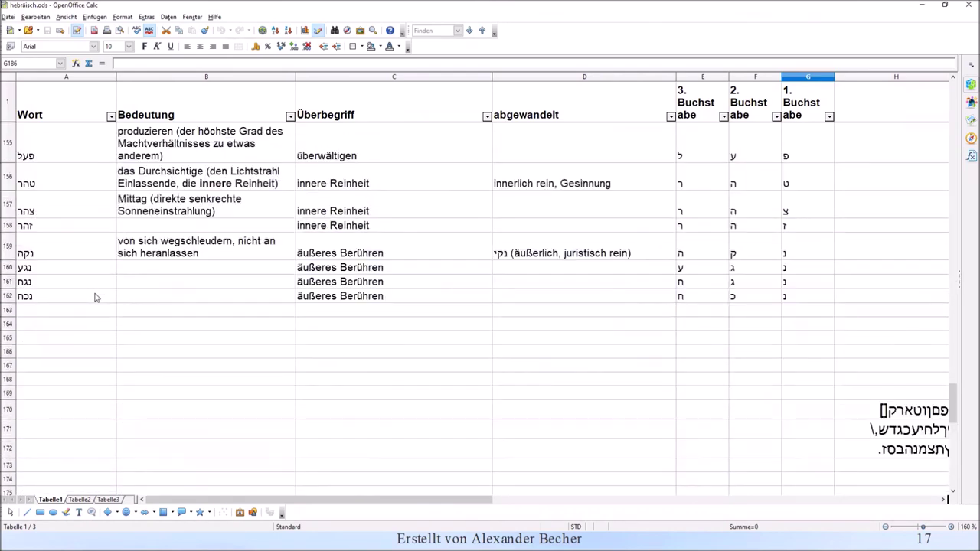
scroll(211, 301, up, 9)
scroll(215, 297, up, 20)
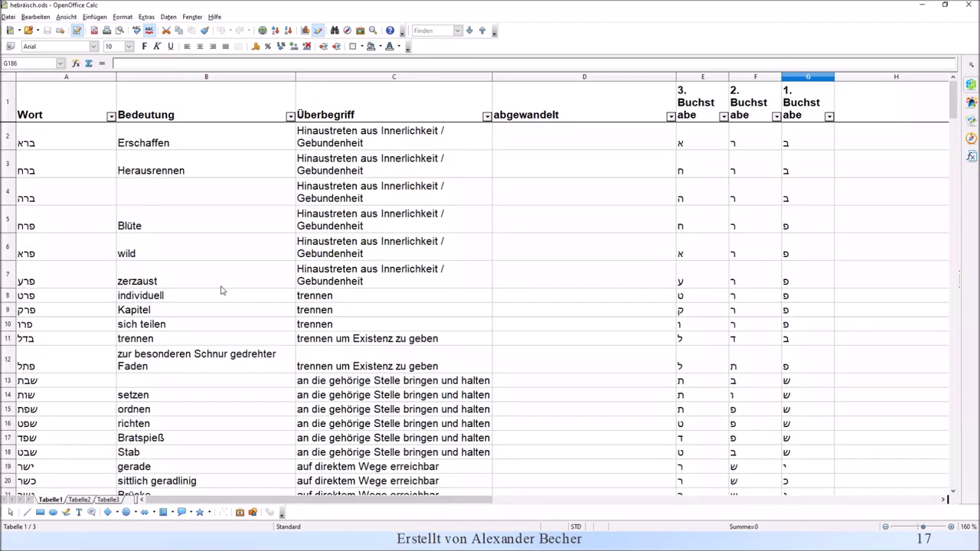
drag(158, 142, 166, 325)
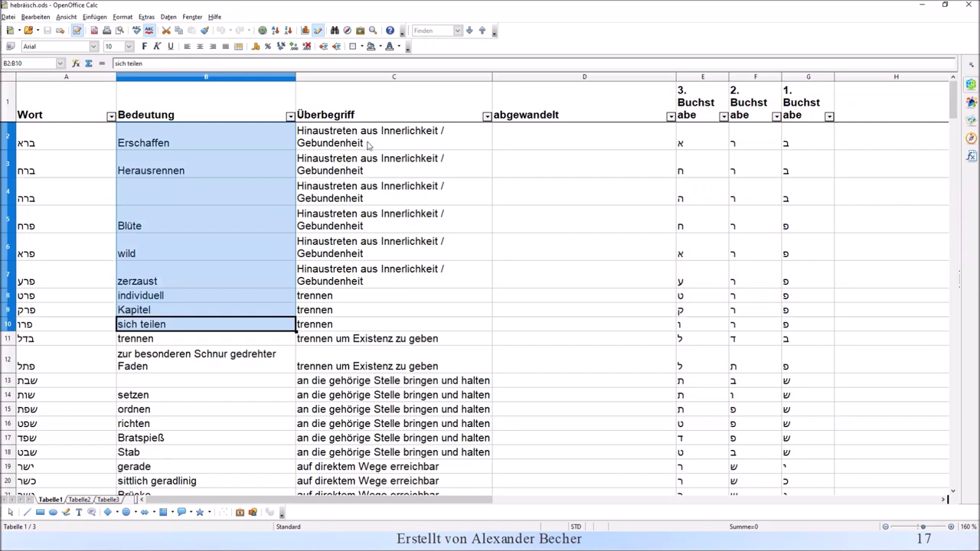
drag(388, 141, 416, 394)
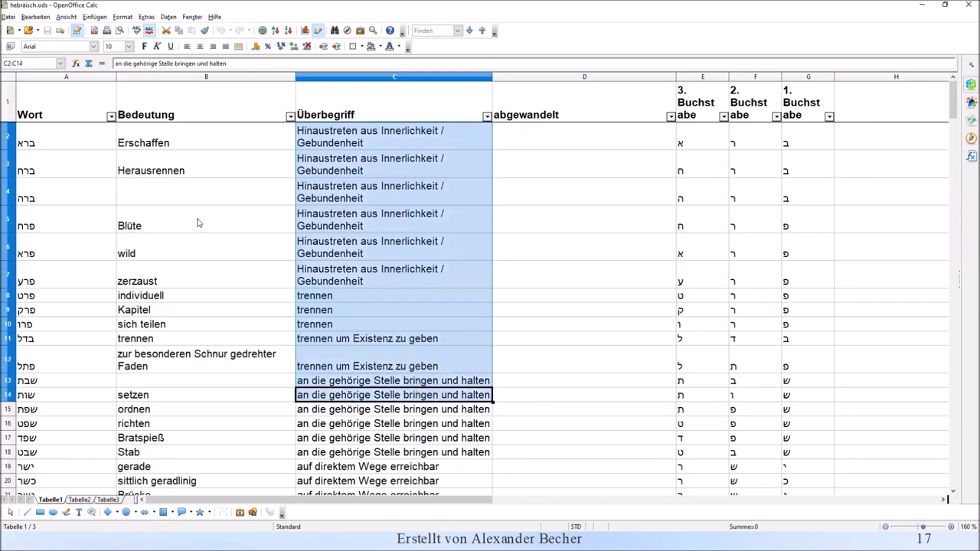
click(34, 147)
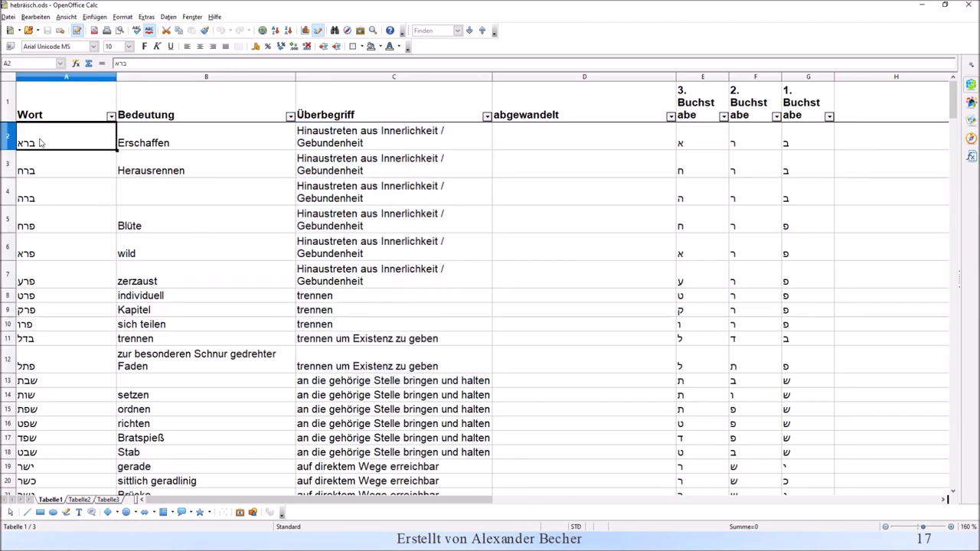
drag(40, 144, 41, 354)
Examine the row 2 formulas that split the word into its first, second and third letters
drag(696, 144, 793, 141)
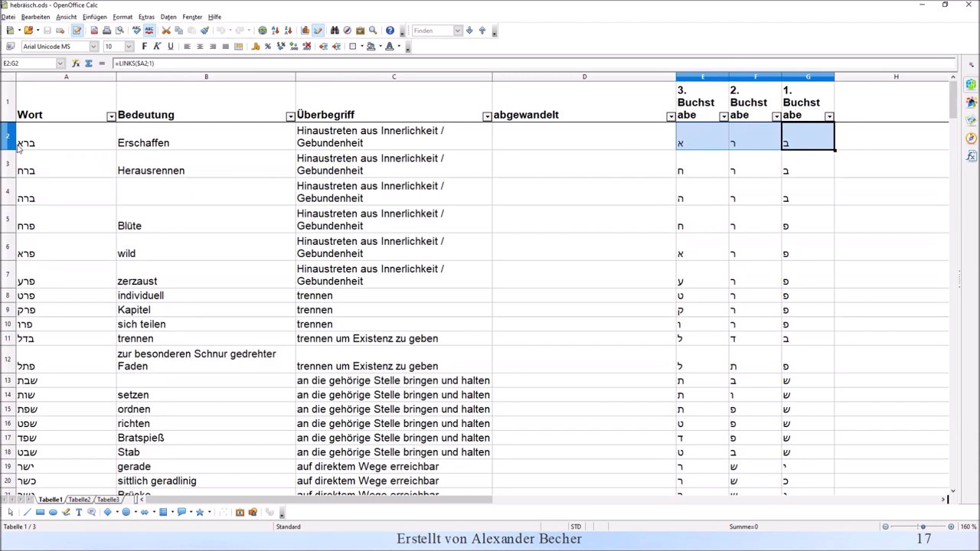
click(797, 147)
click(743, 148)
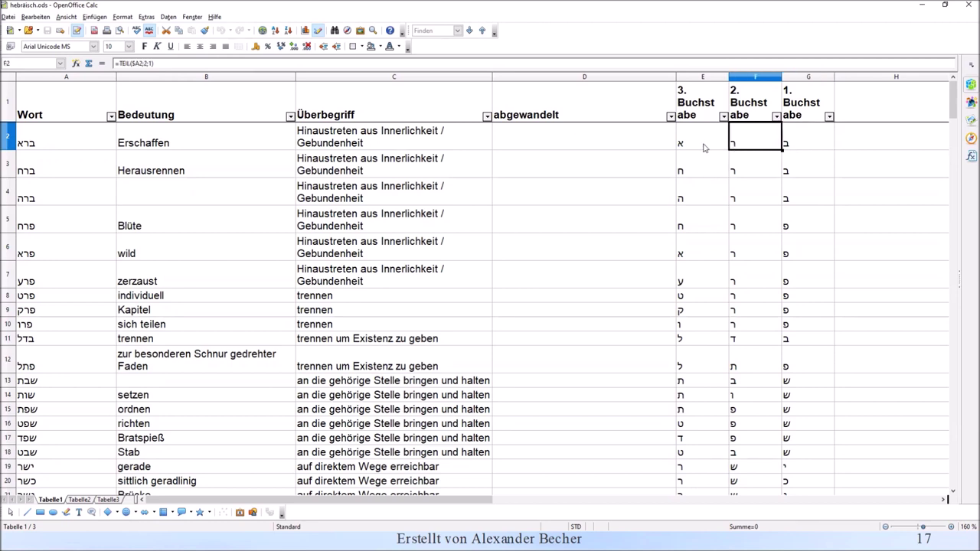
click(704, 147)
click(852, 143)
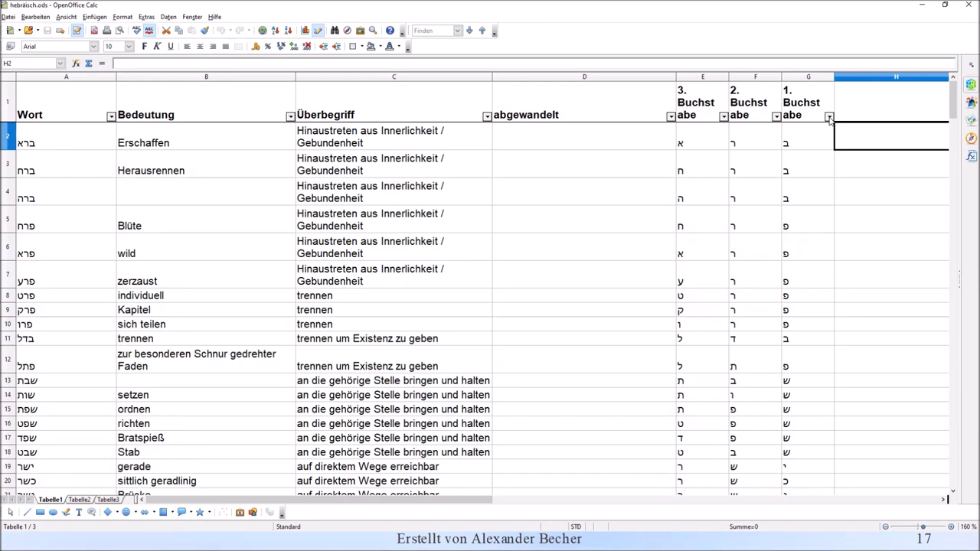
Filter the word list to roots with ש as first letter and ג as second letter
click(829, 121)
drag(831, 138, 831, 208)
click(788, 203)
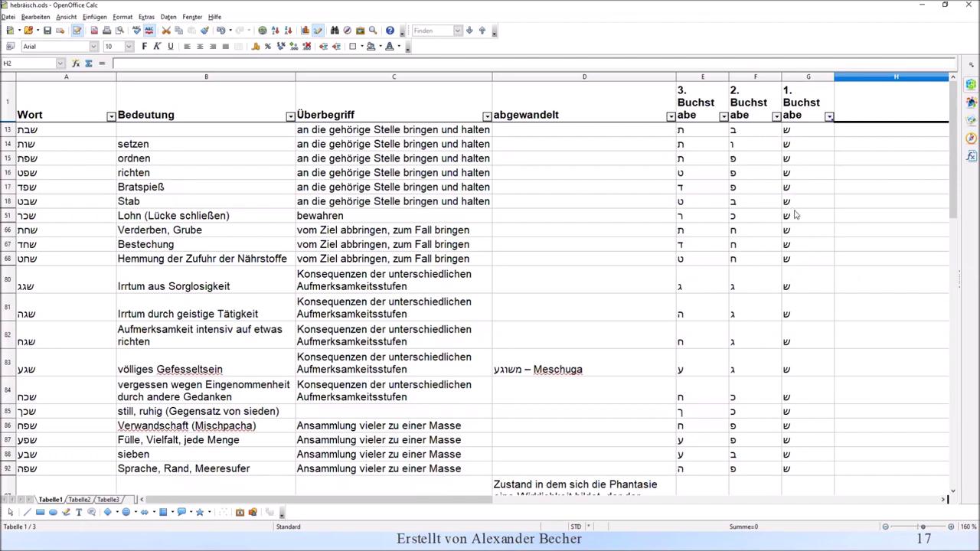
click(776, 116)
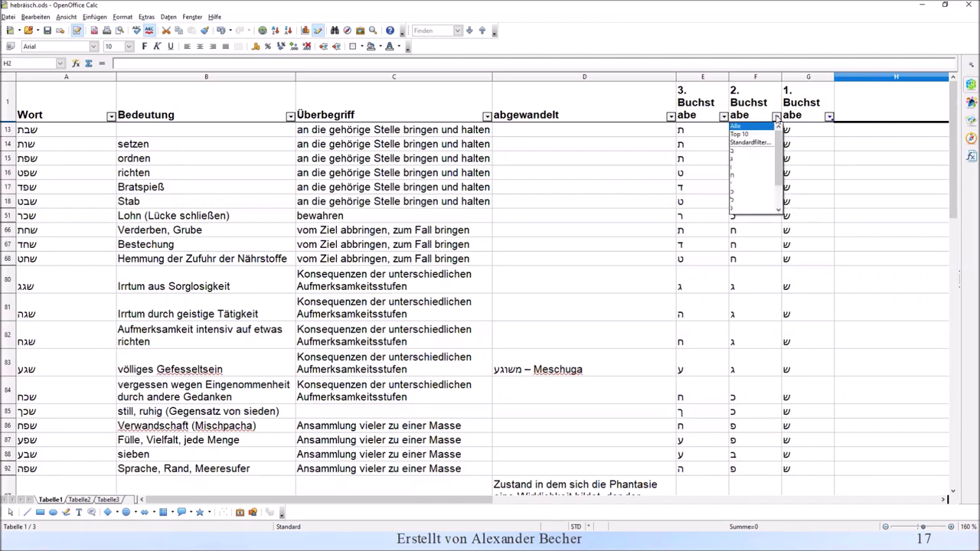
click(733, 160)
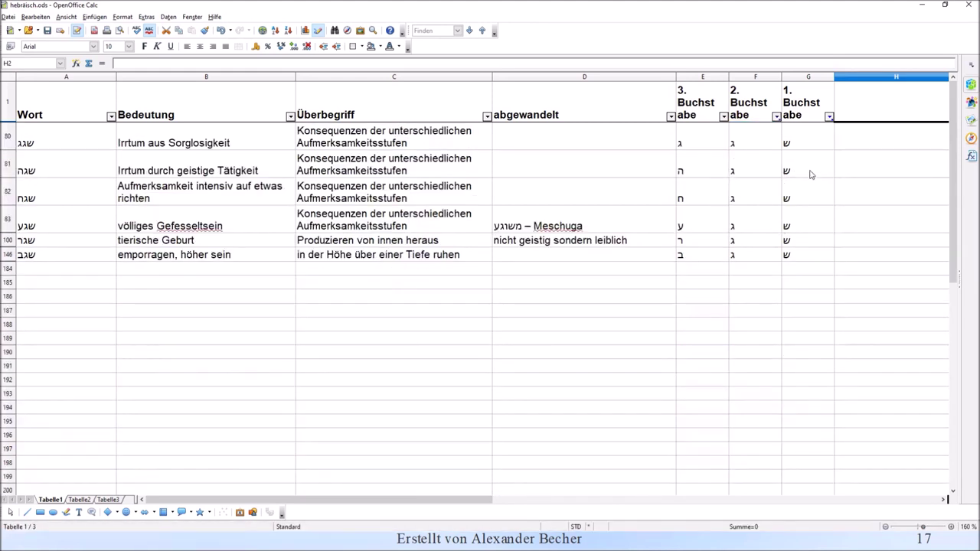
Compare the filtered roots' shared first two letters with their Überbegriff entries and the words in rows 80 to 83
click(796, 142)
drag(796, 142, 795, 259)
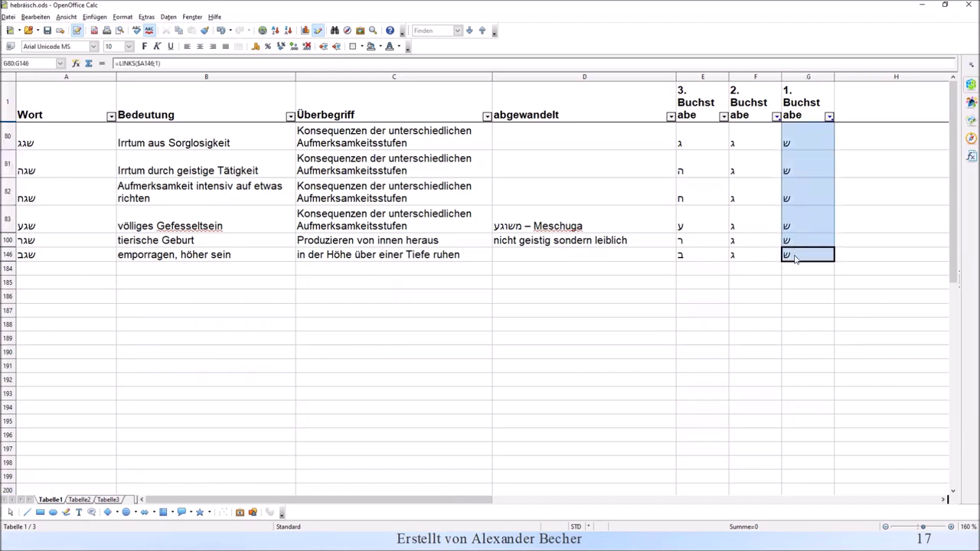
key(shift+Left)
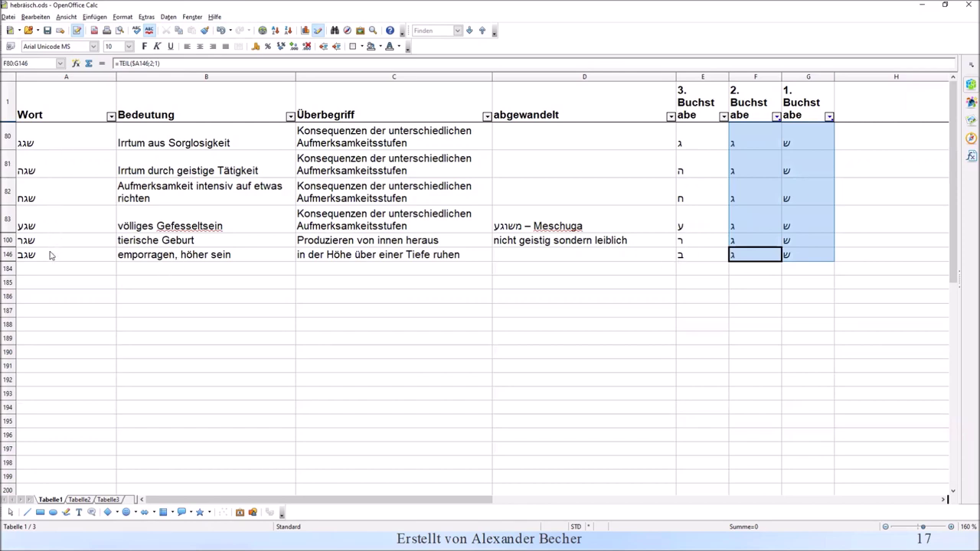
click(334, 136)
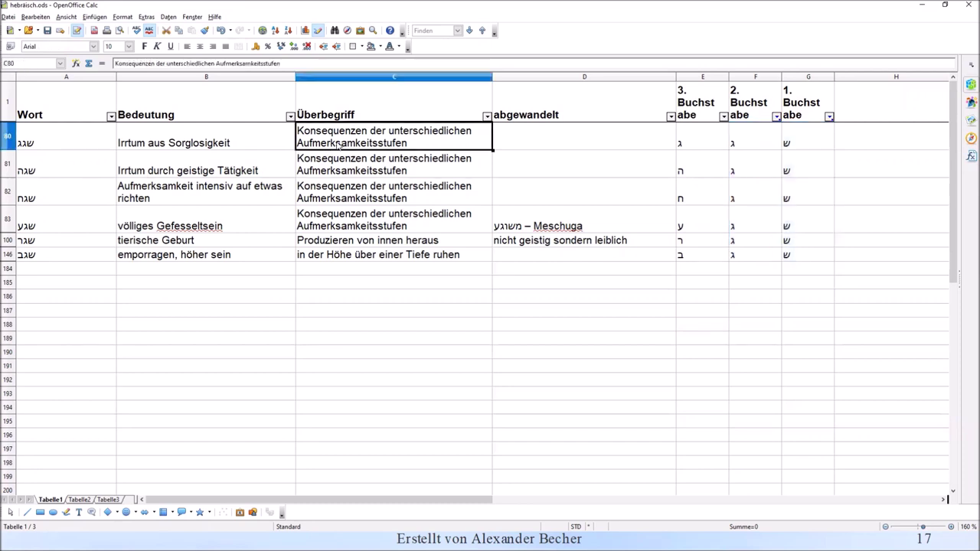
drag(338, 151, 345, 217)
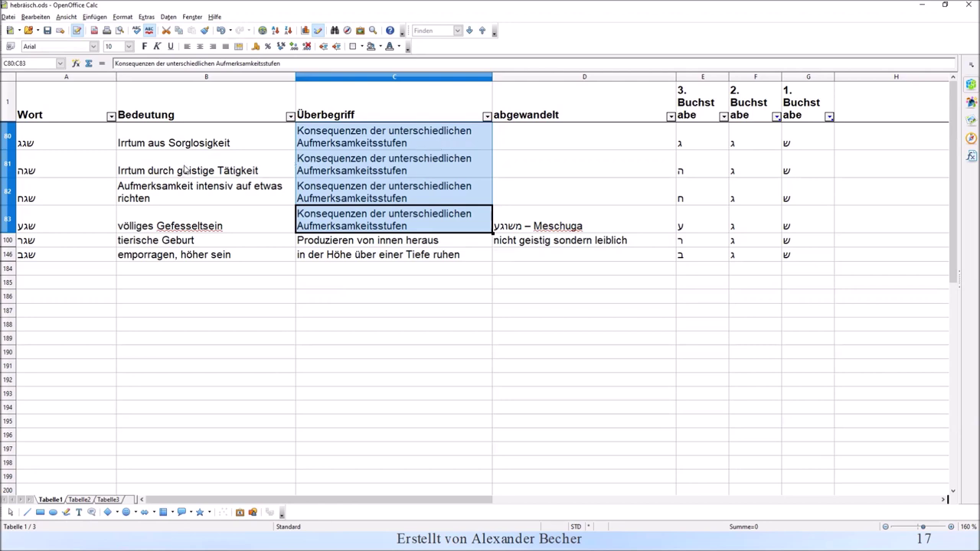
click(71, 150)
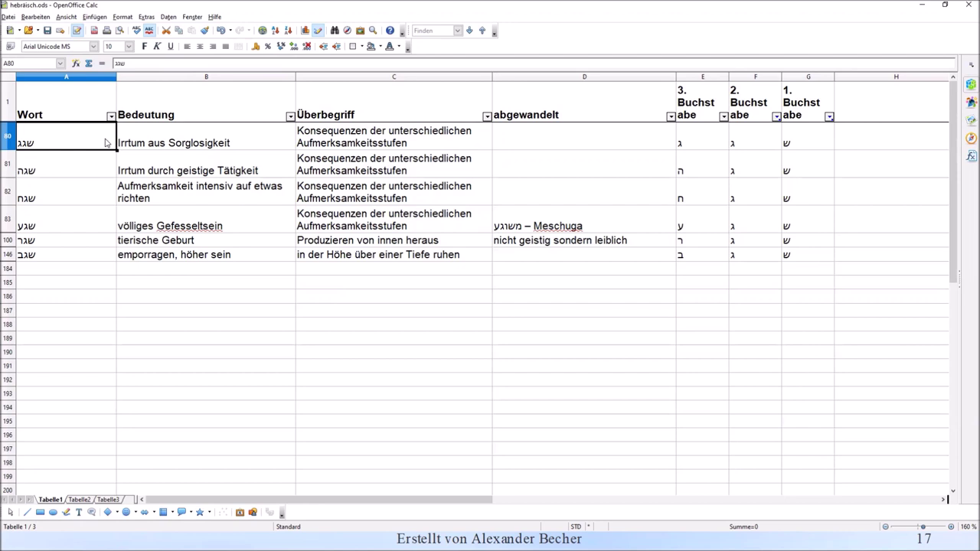
click(102, 163)
click(99, 192)
click(87, 221)
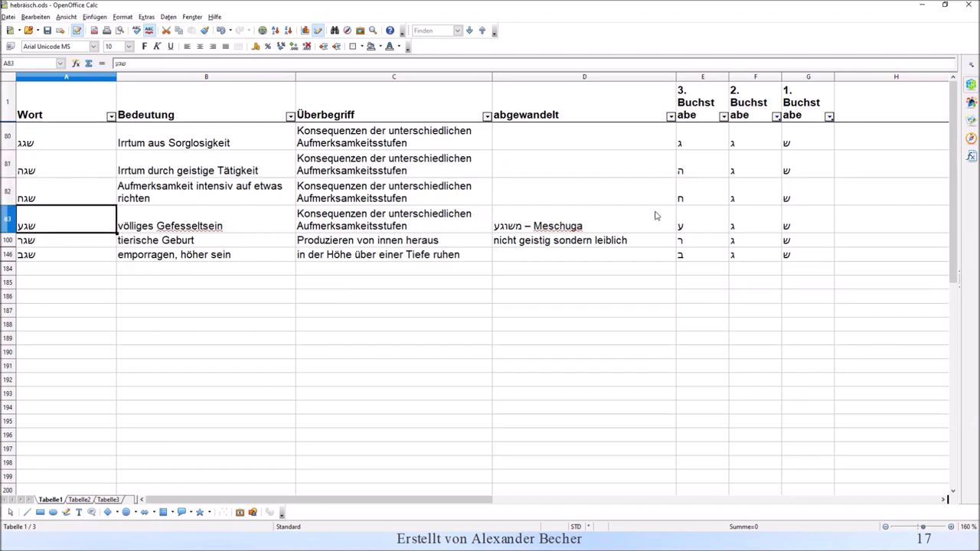
Switch the filters to ב as first letter and ק as second letter
click(829, 117)
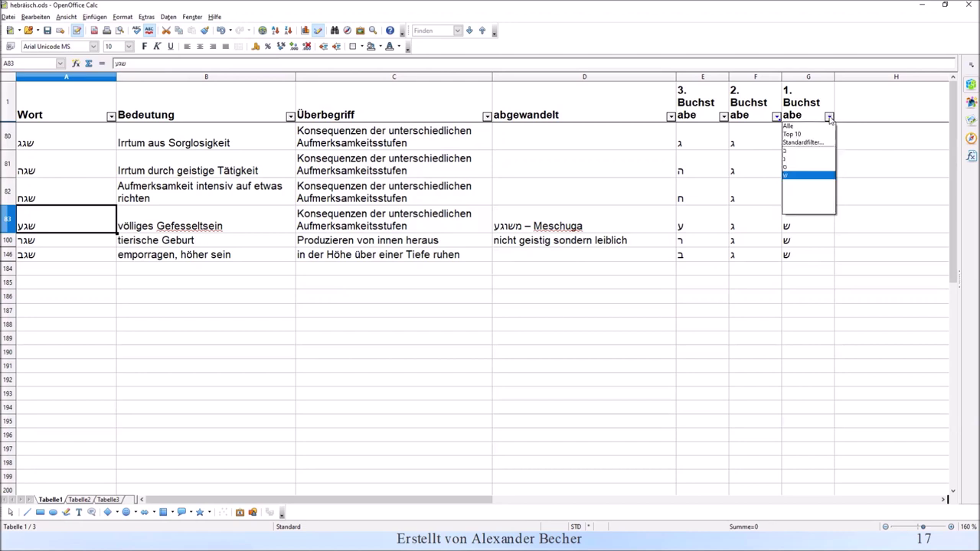
click(795, 153)
click(777, 116)
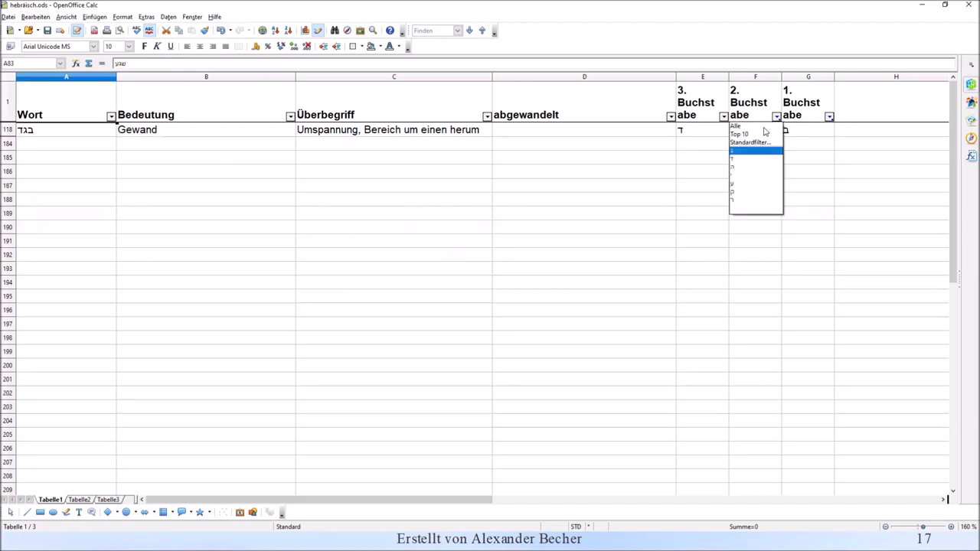
click(738, 192)
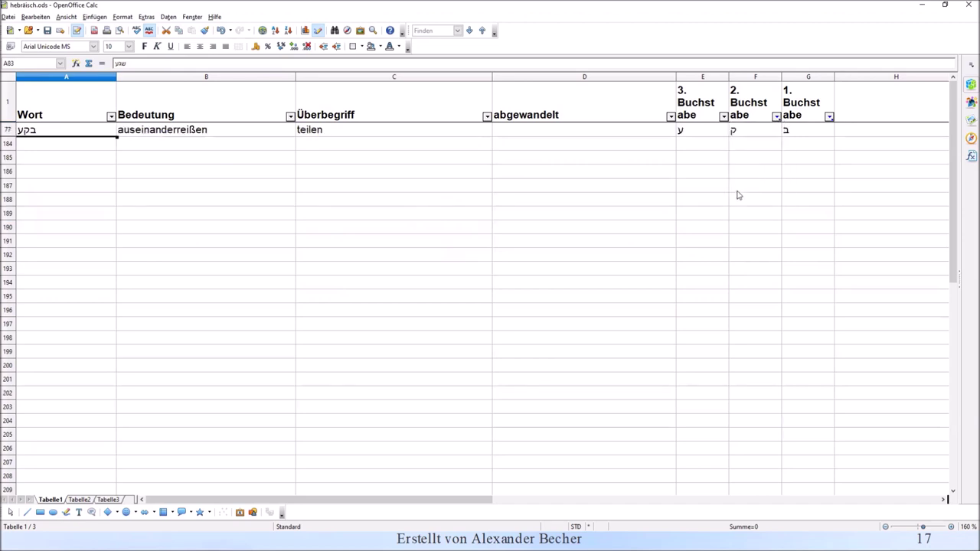
Reset the first-letter and second-letter filters to Alle
click(829, 117)
click(799, 128)
click(776, 116)
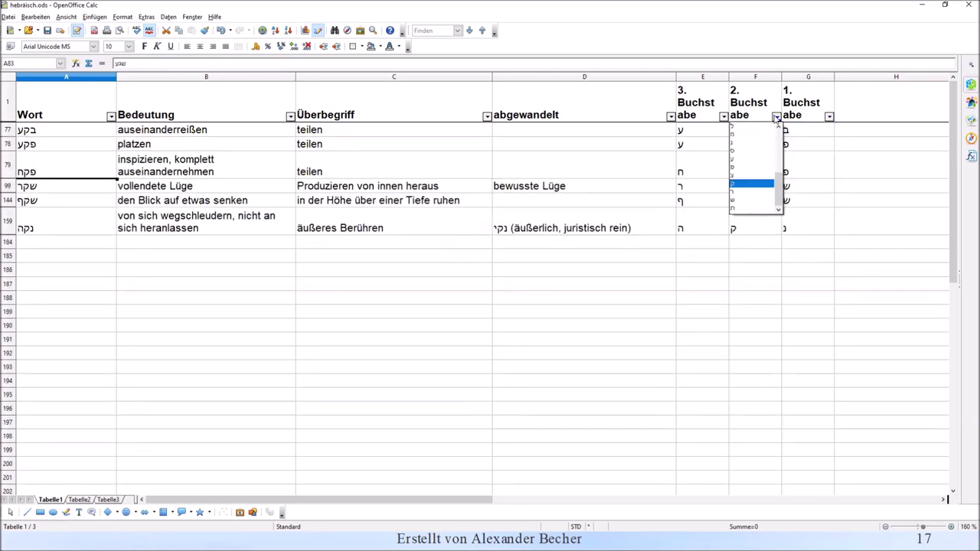
scroll(746, 136, up, 3)
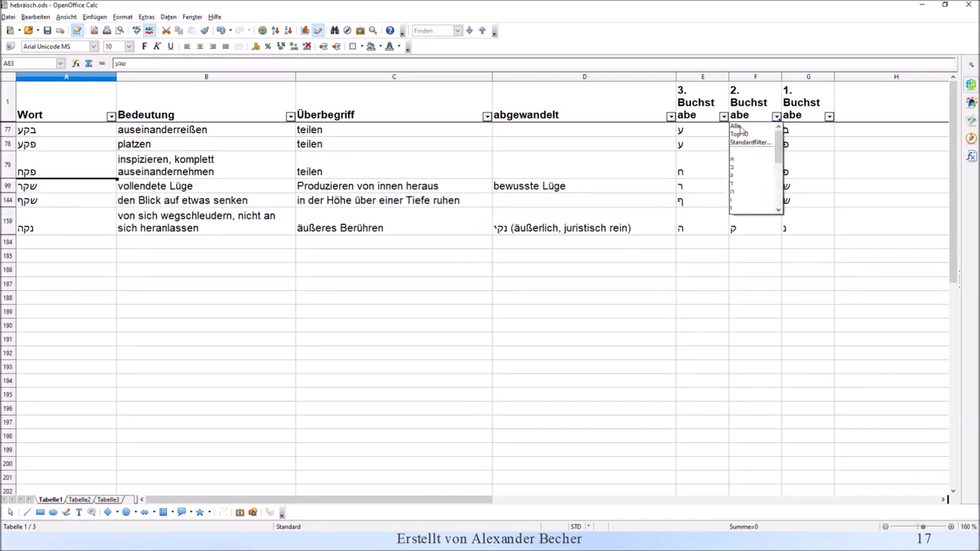
click(737, 126)
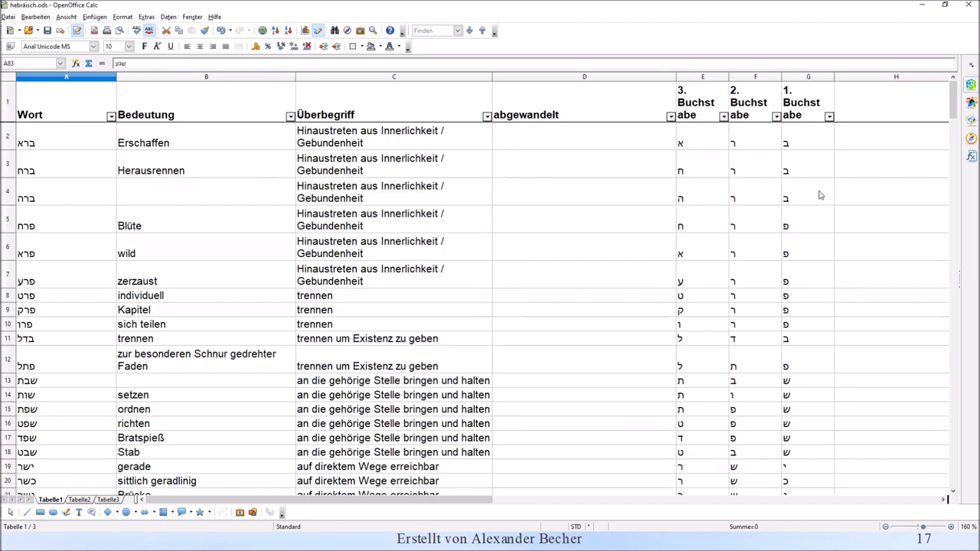
Filter the word list to roots with ב as first letter and ר as second letter
click(829, 117)
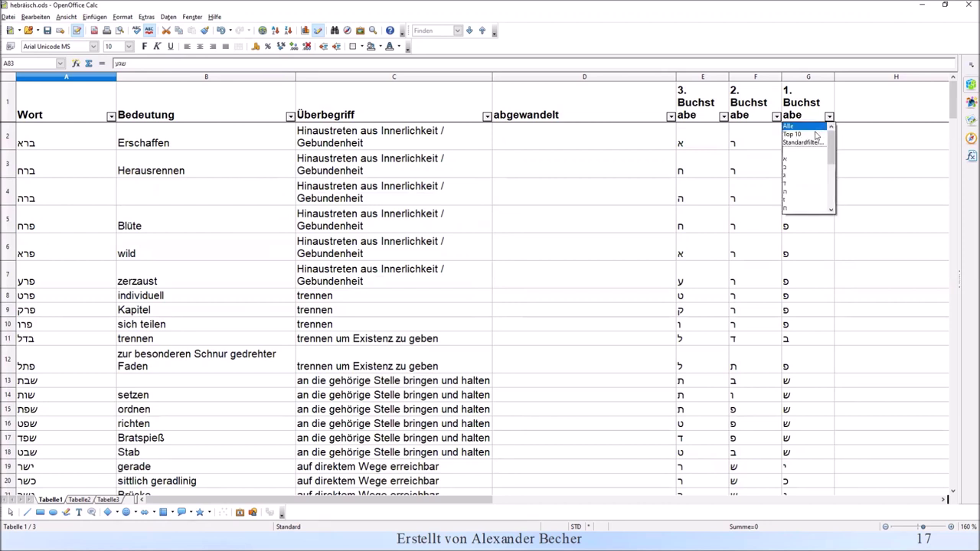
click(794, 170)
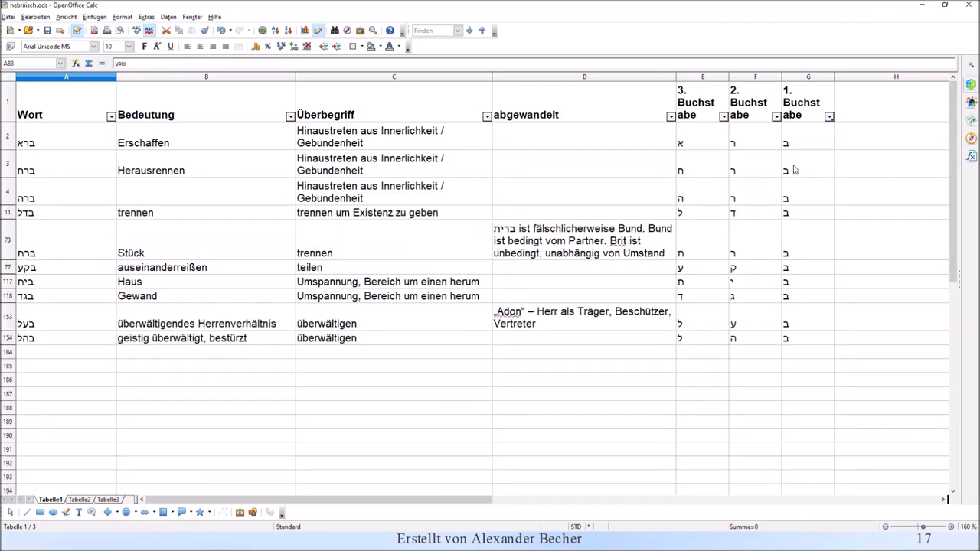
click(776, 116)
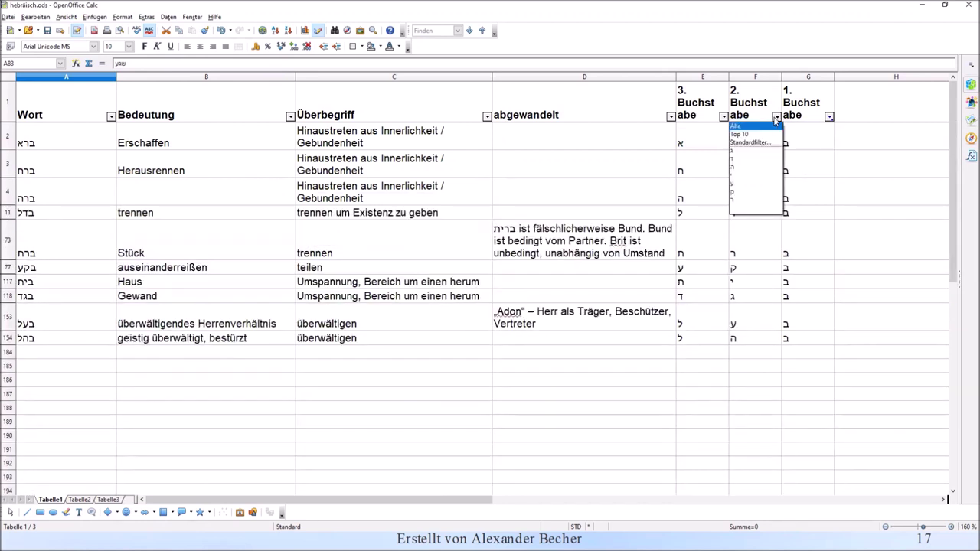
click(738, 202)
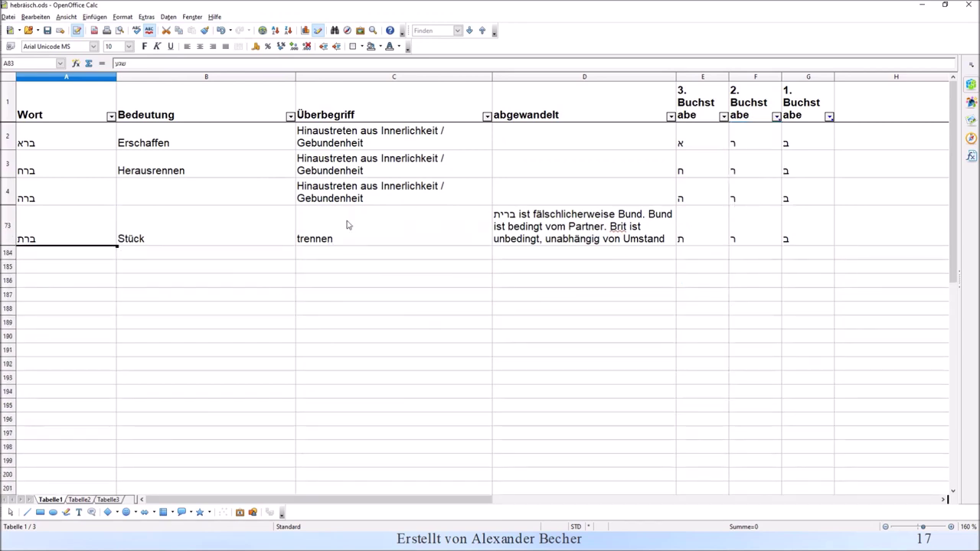
Compare the Überbegriff entries of the filtered roots with their words and shared first two letters
drag(329, 135, 342, 236)
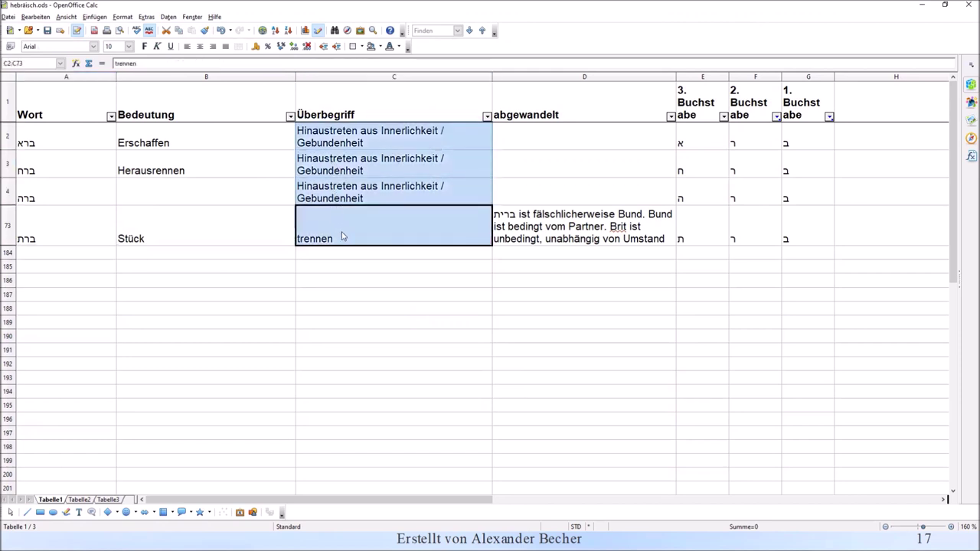
click(52, 142)
drag(52, 141, 52, 235)
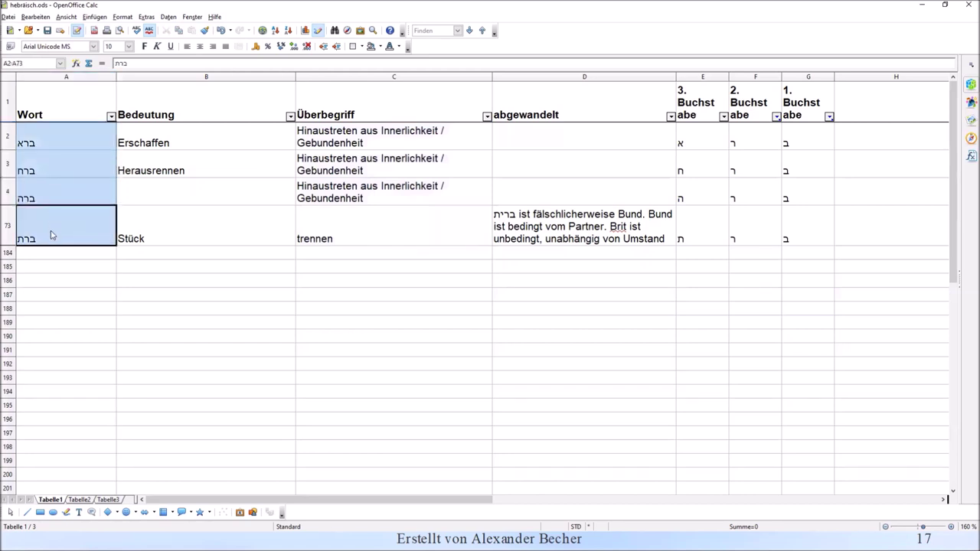
drag(811, 144, 768, 243)
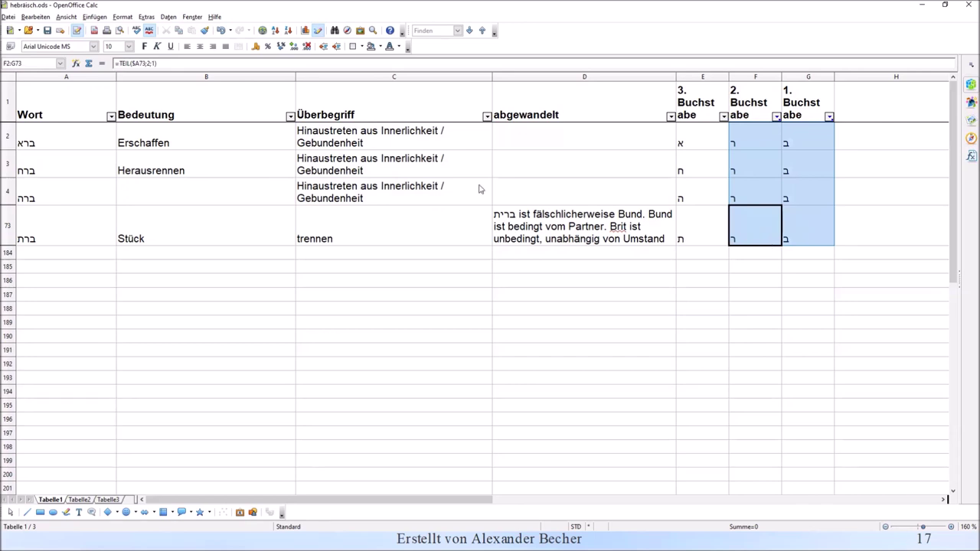
drag(335, 138, 341, 231)
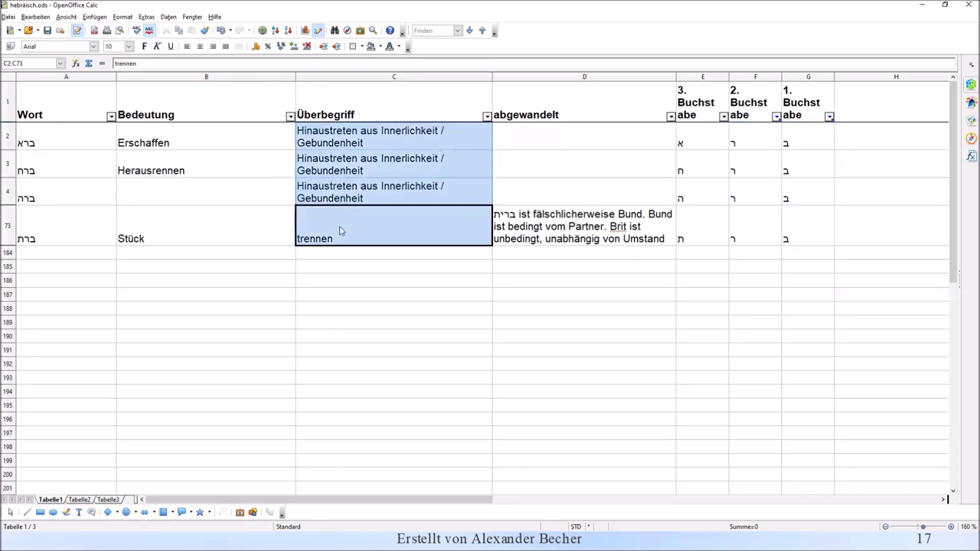